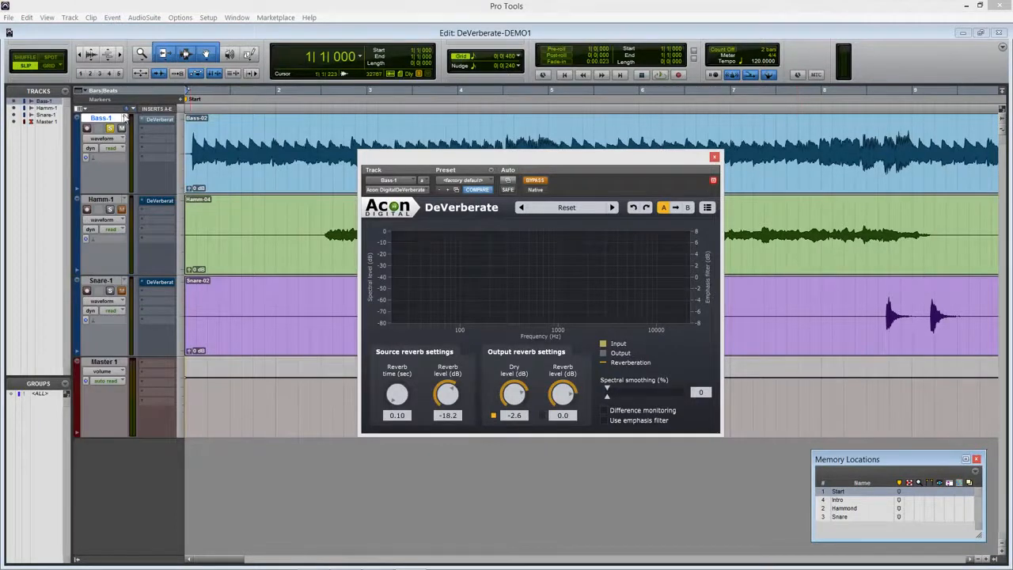
Select the Bass-1 track and play it back with DeVerberate still bypassed
click(102, 281)
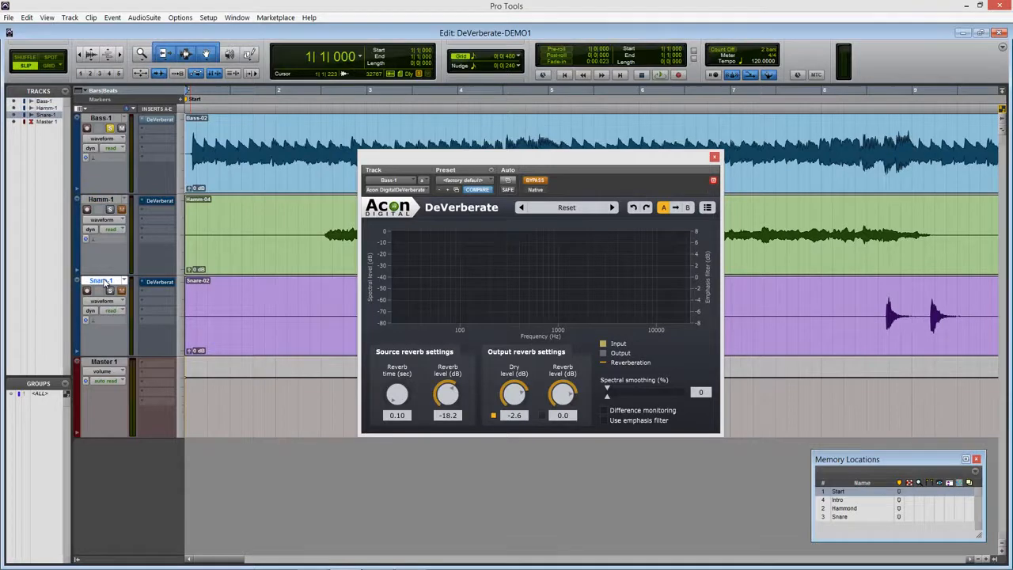
click(107, 120)
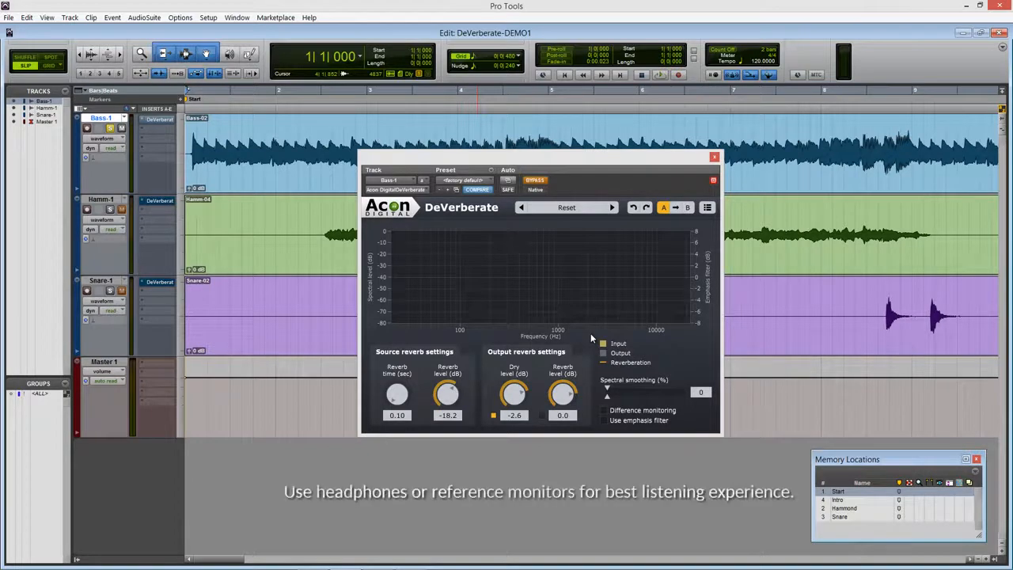
key(space)
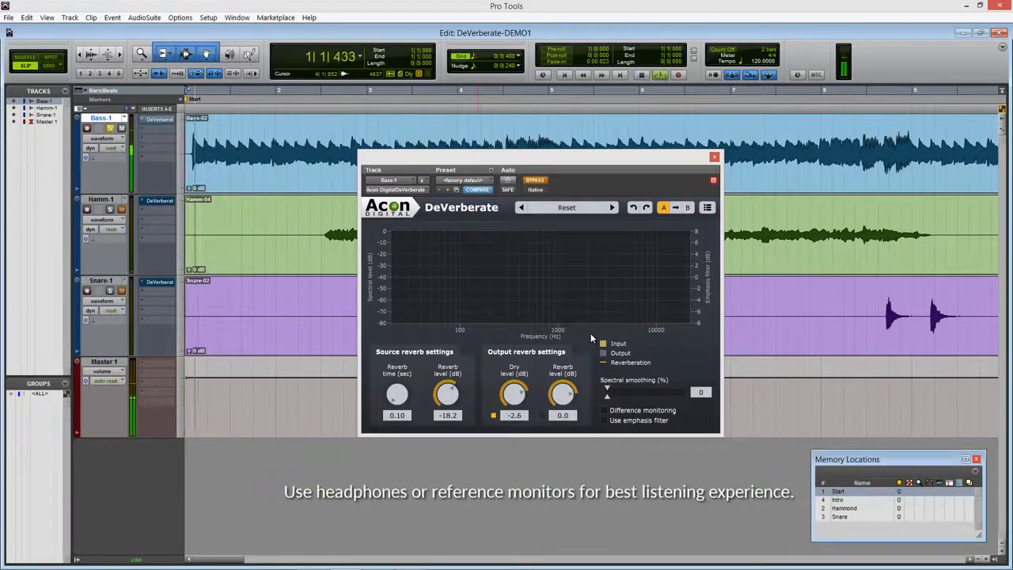
Activate DeVerberate on Bass-1, raise the source reverb time to 4.47 sec and compare the sound with the effect bypassed
click(535, 180)
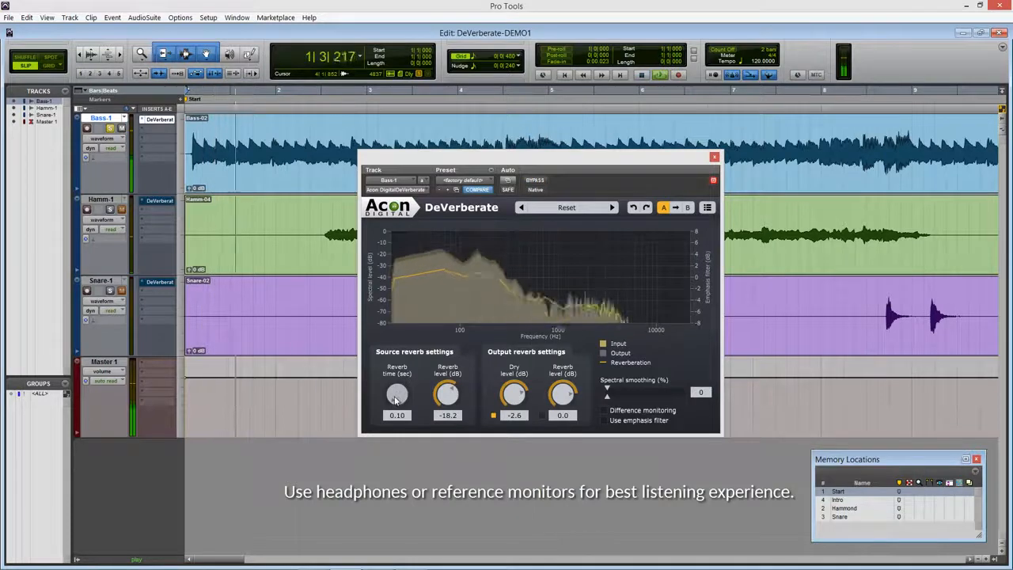
drag(398, 395, 402, 330)
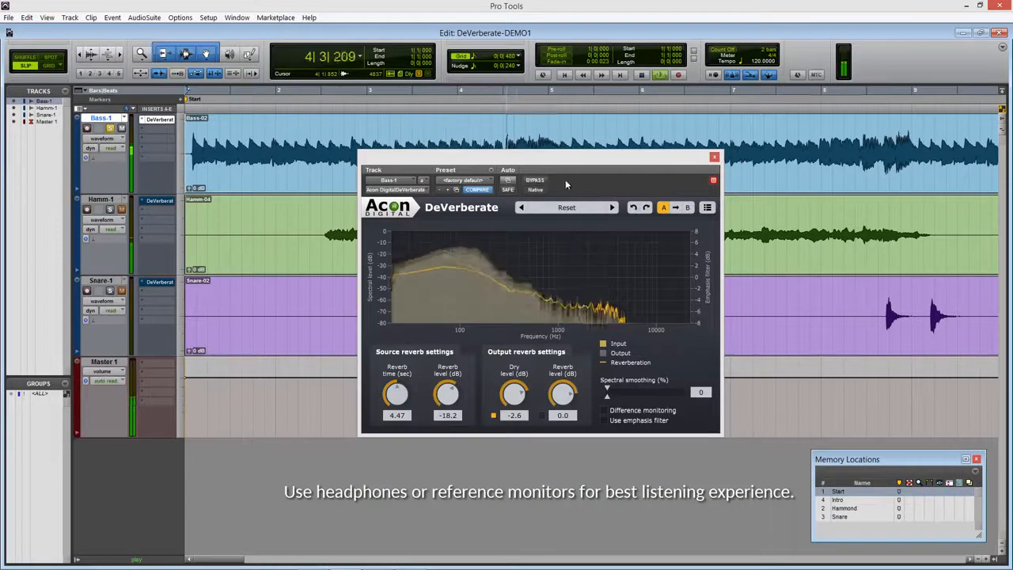
click(536, 180)
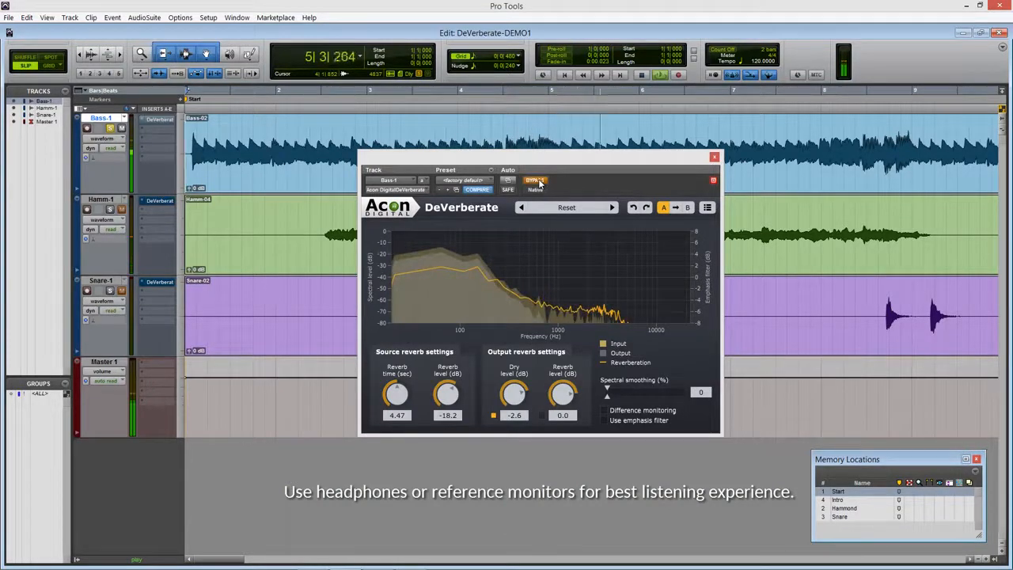
click(537, 181)
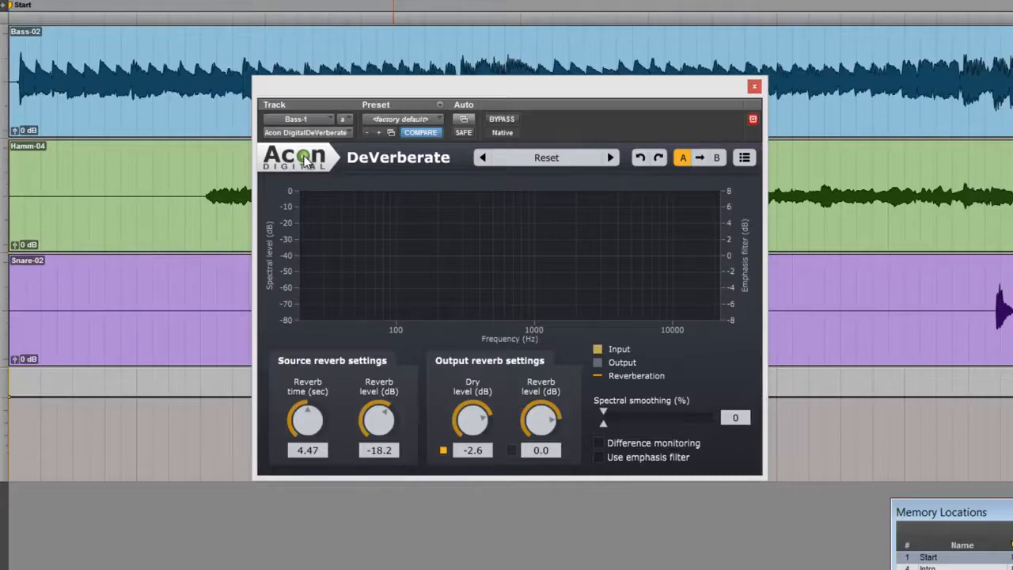
Look through DeVerberate's factory presets and view the plug-in's help page in a widened window
click(551, 160)
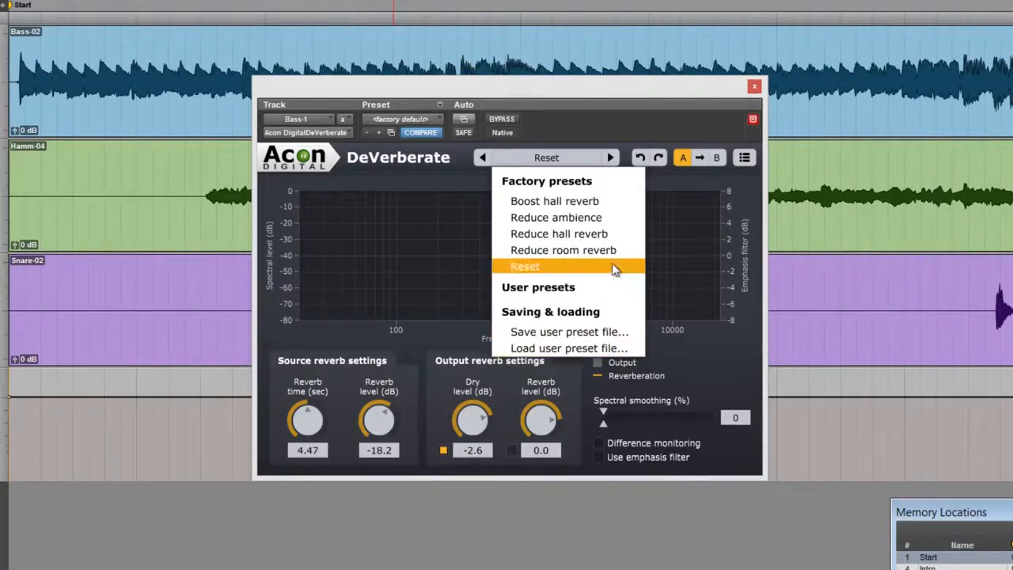
click(608, 132)
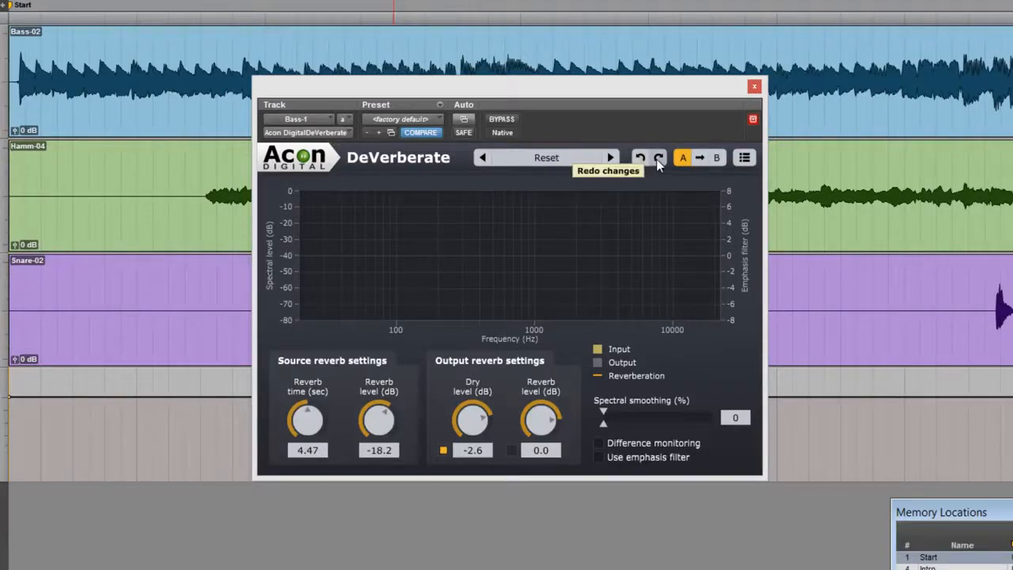
click(744, 159)
click(767, 177)
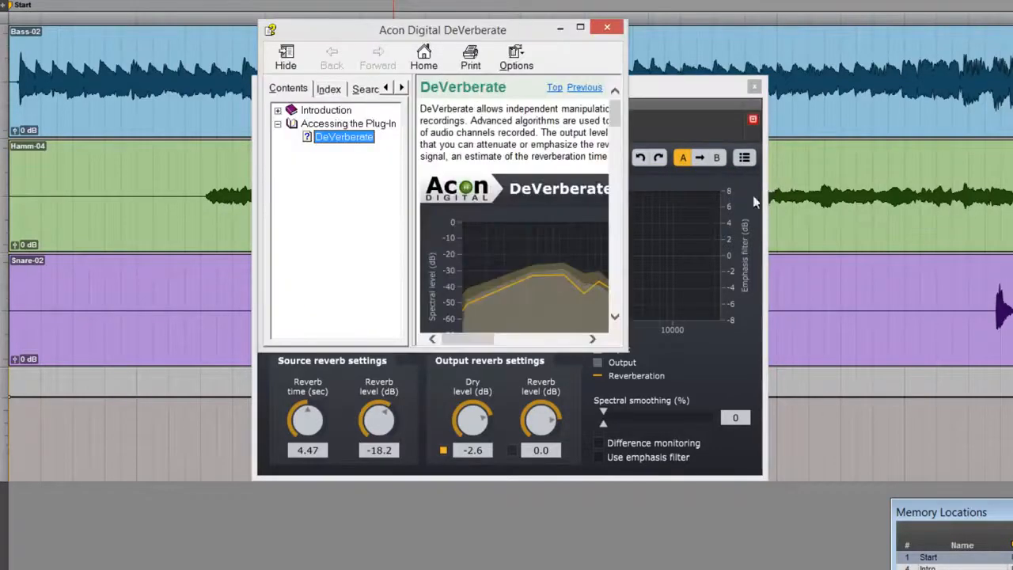
drag(622, 351, 902, 350)
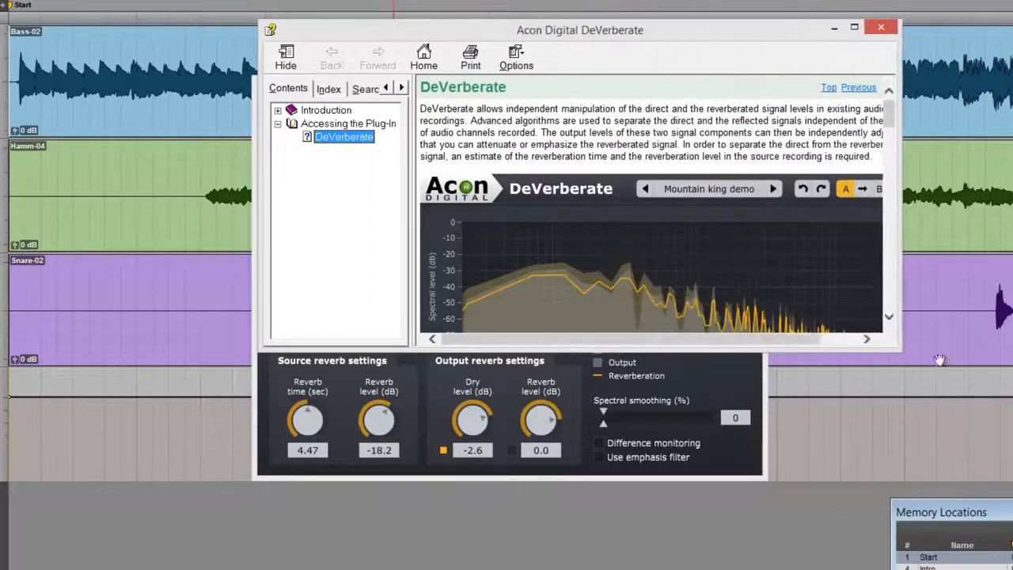
click(884, 28)
Try the light interface theme in DeVerberate and restore the dark theme
click(744, 157)
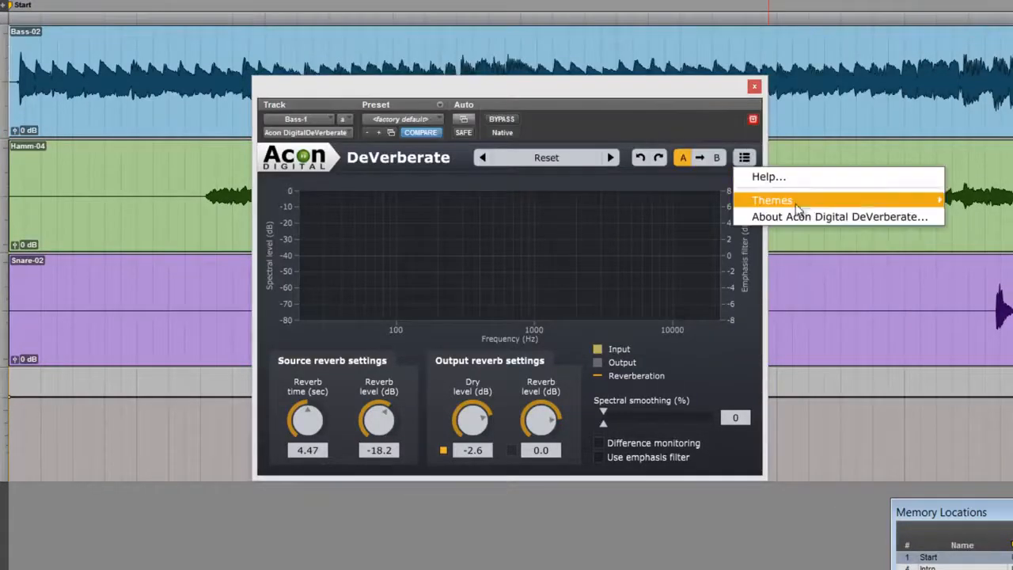
mouse_move(799, 204)
click(973, 219)
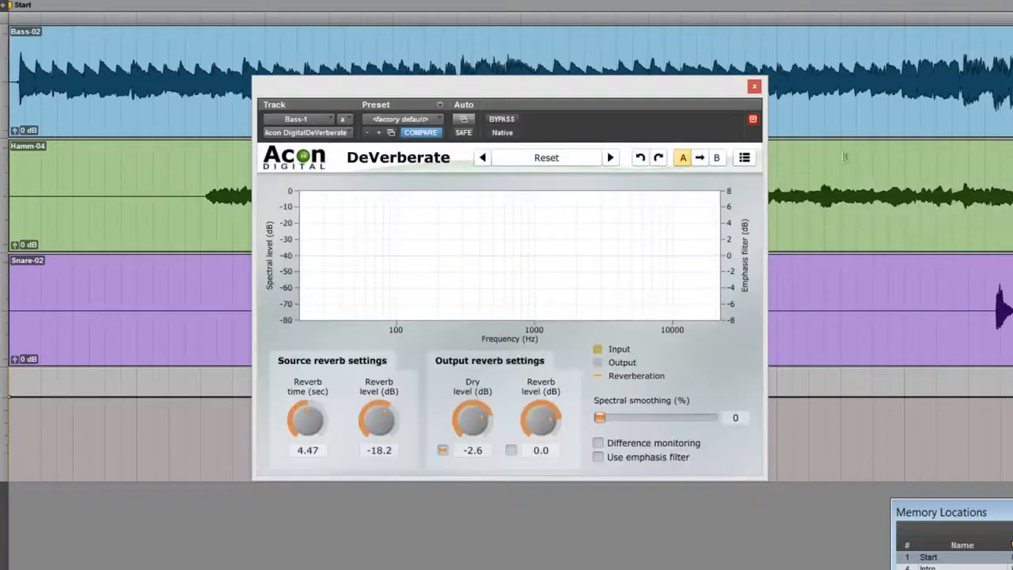
click(744, 157)
mouse_move(906, 204)
click(970, 203)
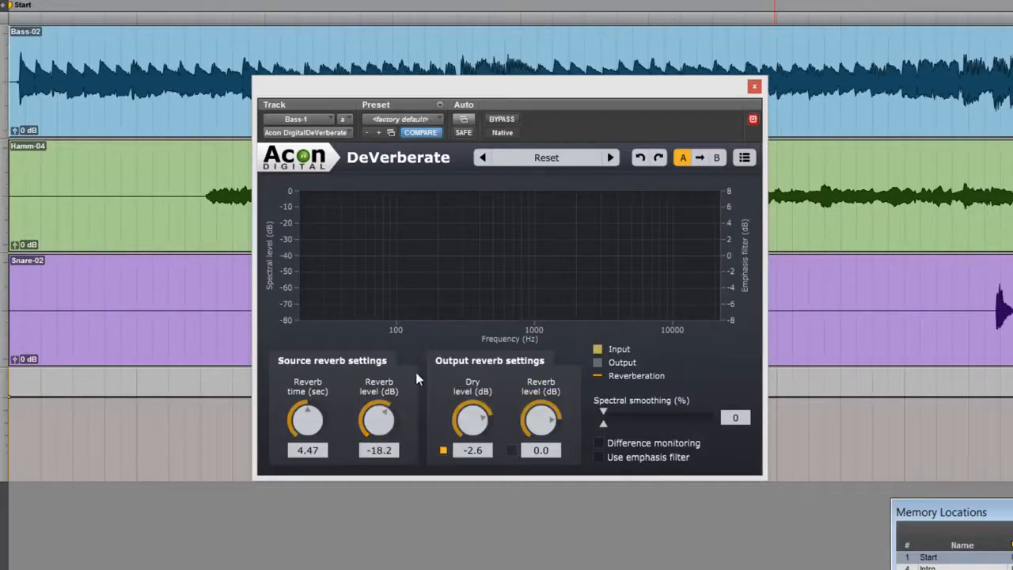
Sweep DeVerberate's source reverb settings on Bass-1, leaving the reverb time at 4.02 sec and the reverb level at -17.3 dB
drag(378, 420, 331, 510)
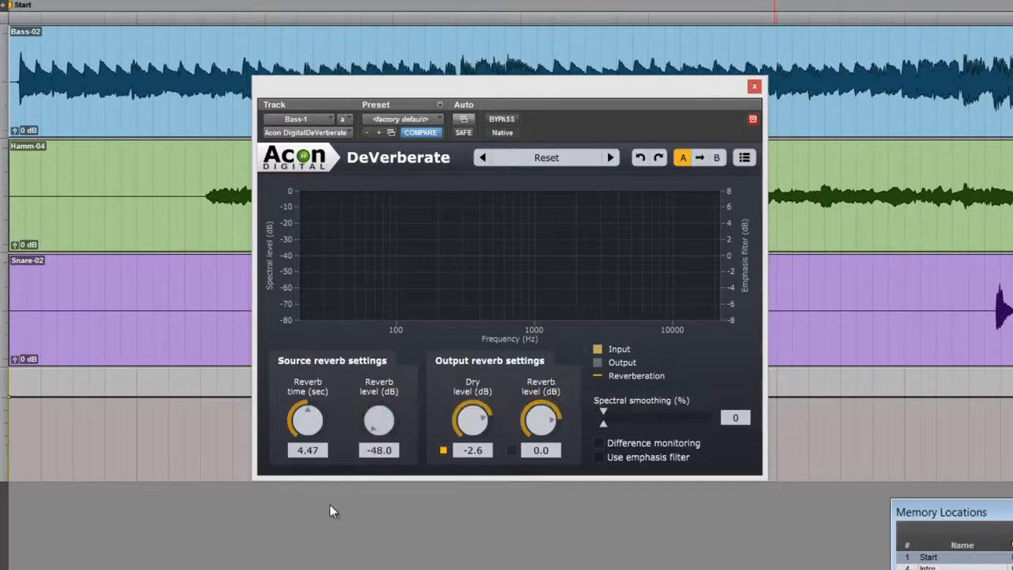
drag(310, 414, 305, 551)
drag(313, 508, 326, 394)
drag(379, 421, 417, 320)
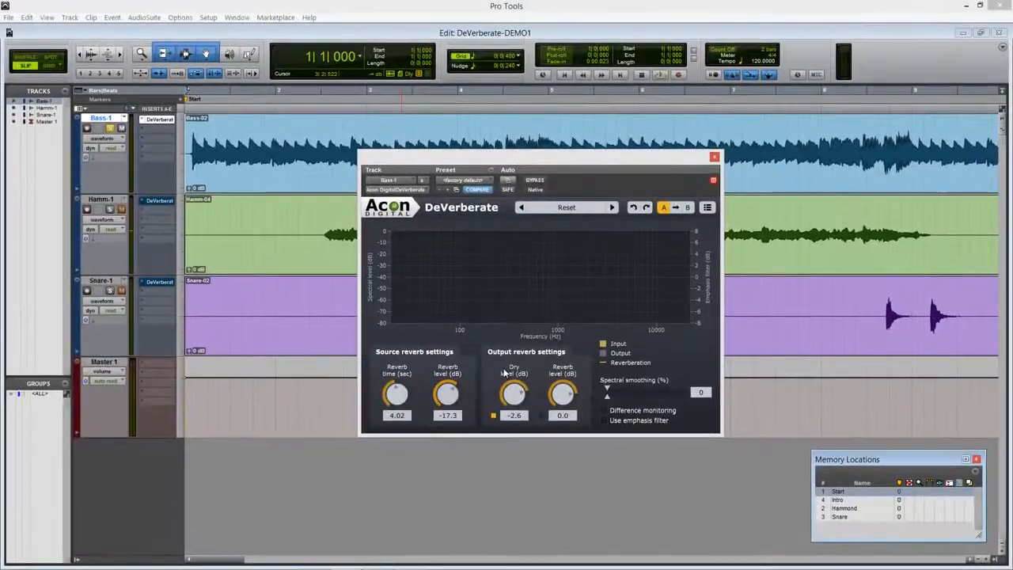
Solo the Hamm-1 track instead of Bass-1 and open its DeVerberate plug-in in place of the bass one
click(714, 156)
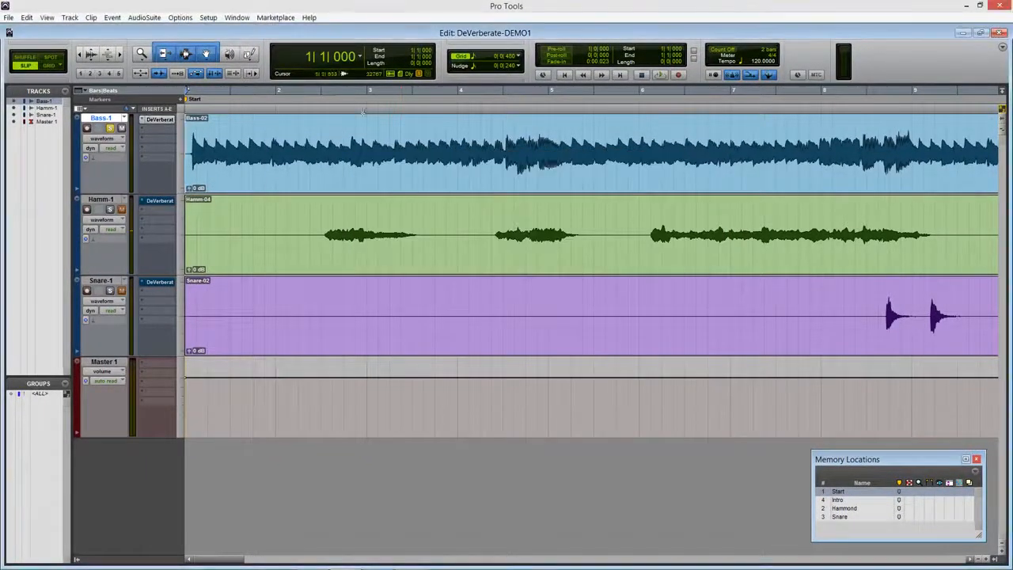
click(110, 128)
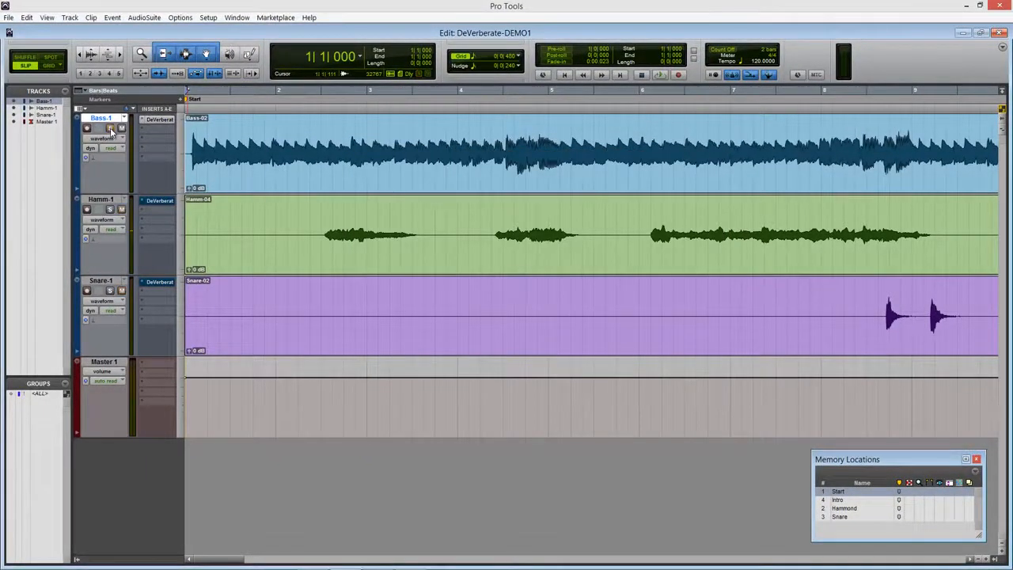
click(110, 209)
click(159, 201)
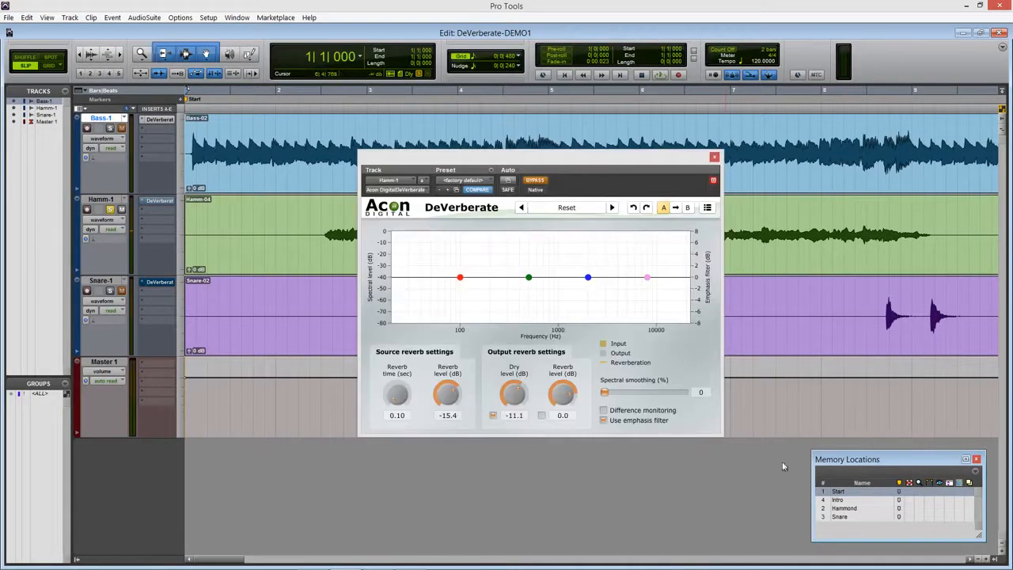
From the Hammond memory location, activate DeVerberate on Hamm-1 with a source reverb time of 5.19 sec and a dry level of -0.5 dB
click(841, 511)
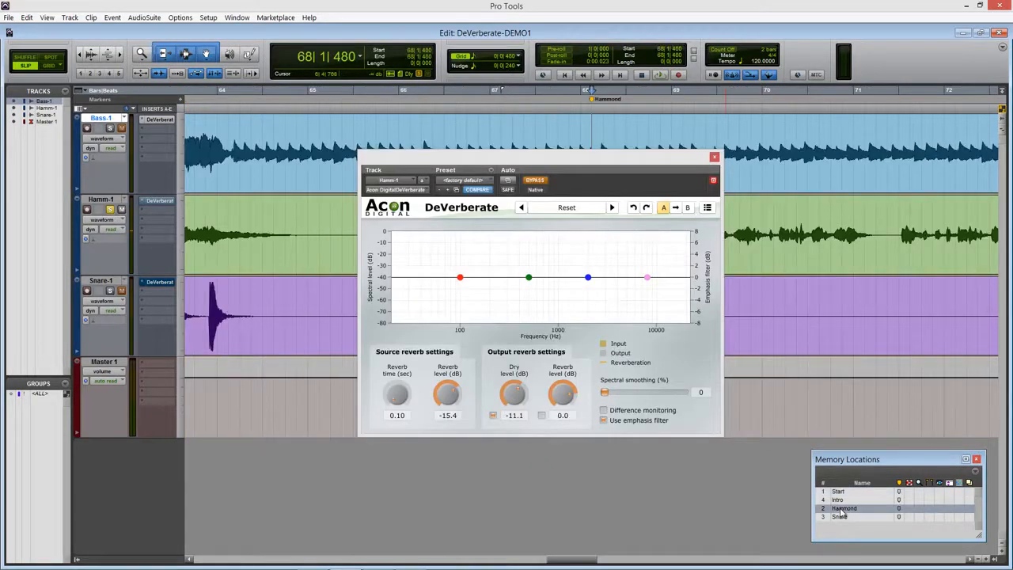
click(534, 181)
drag(395, 395, 402, 322)
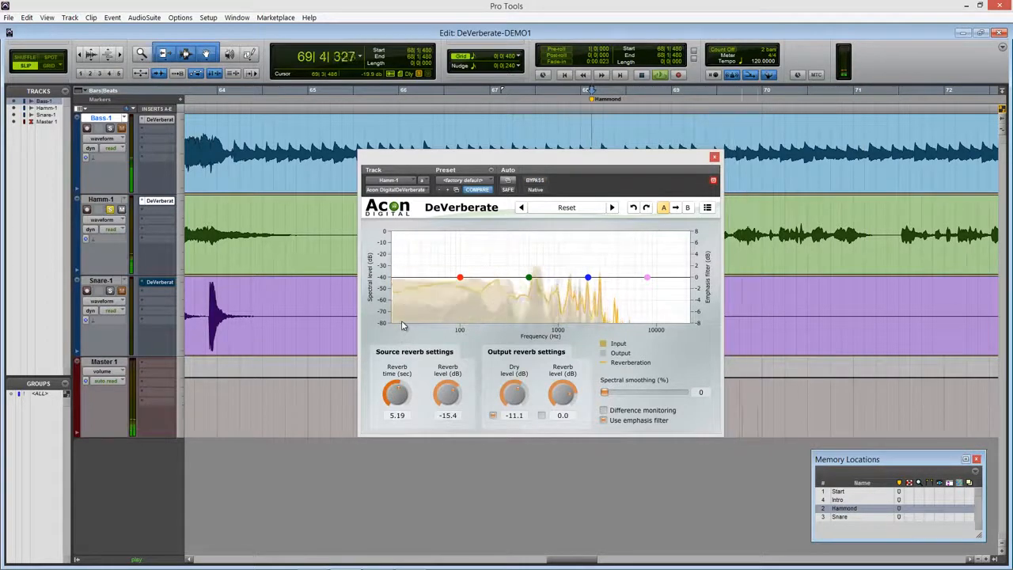
drag(513, 396, 512, 380)
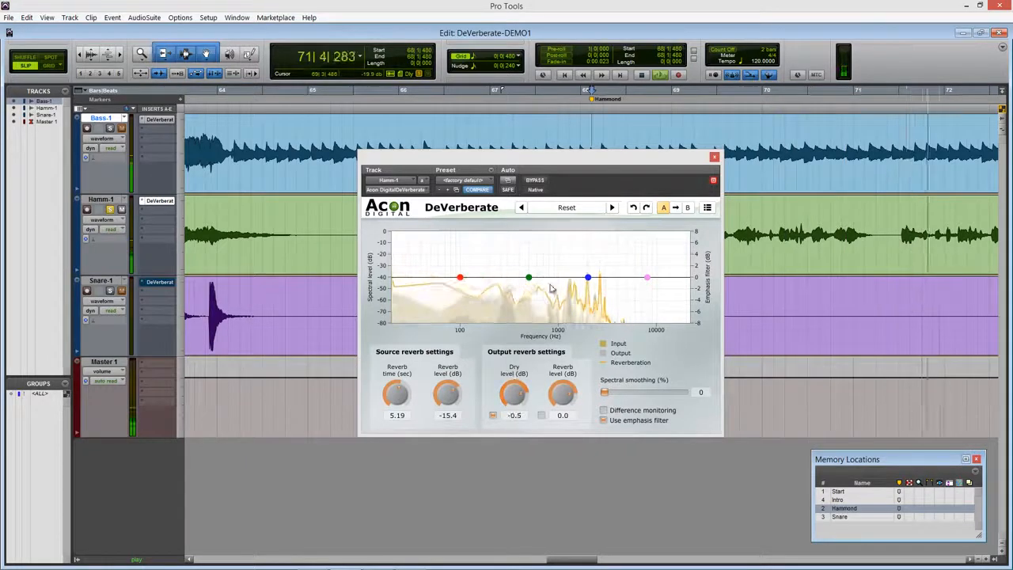
Replay the Hammond passage, comparing it with DeVerberate bypassed and active, and stop playback
key(space)
key(space)
click(542, 182)
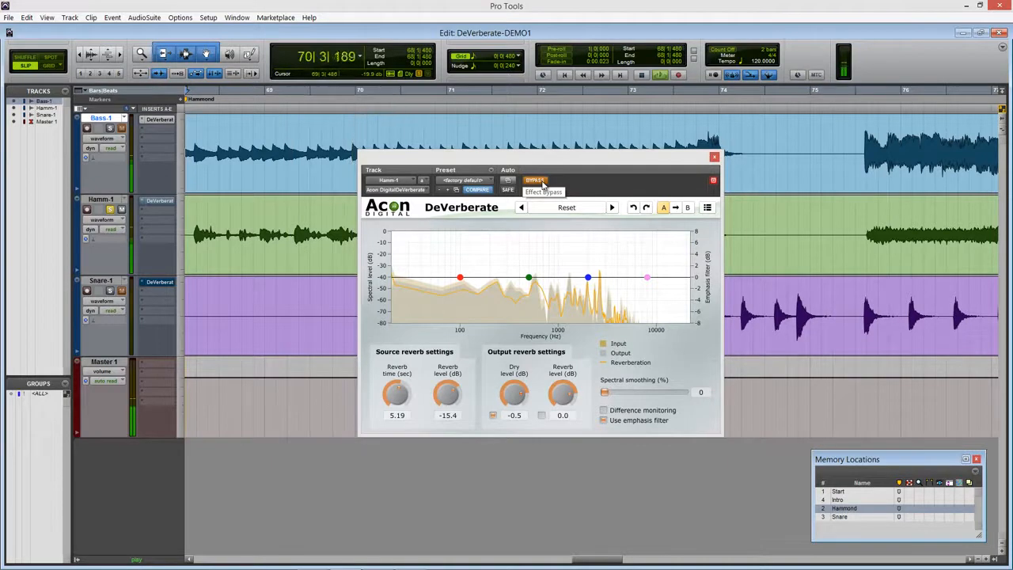
click(536, 180)
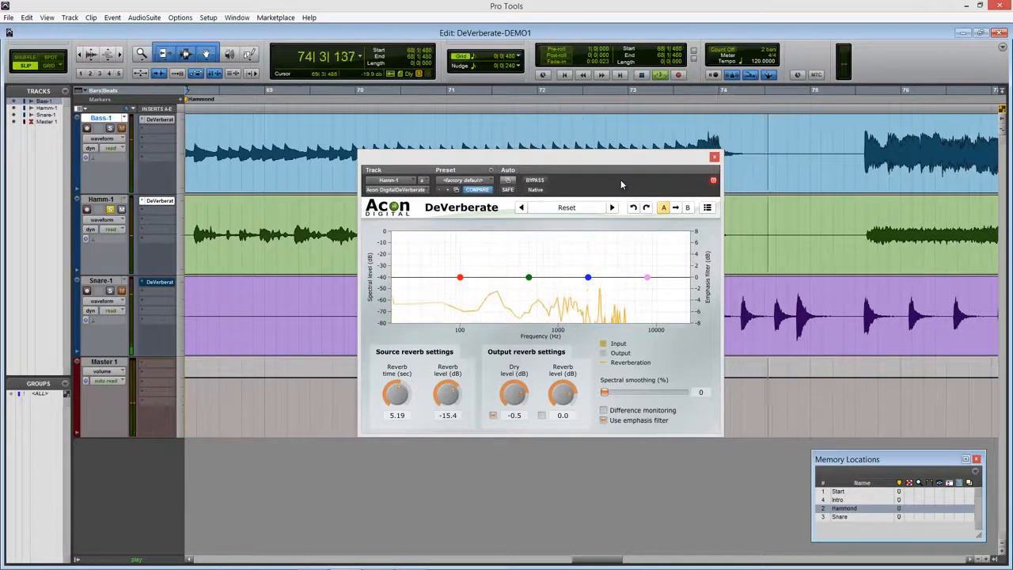
key(space)
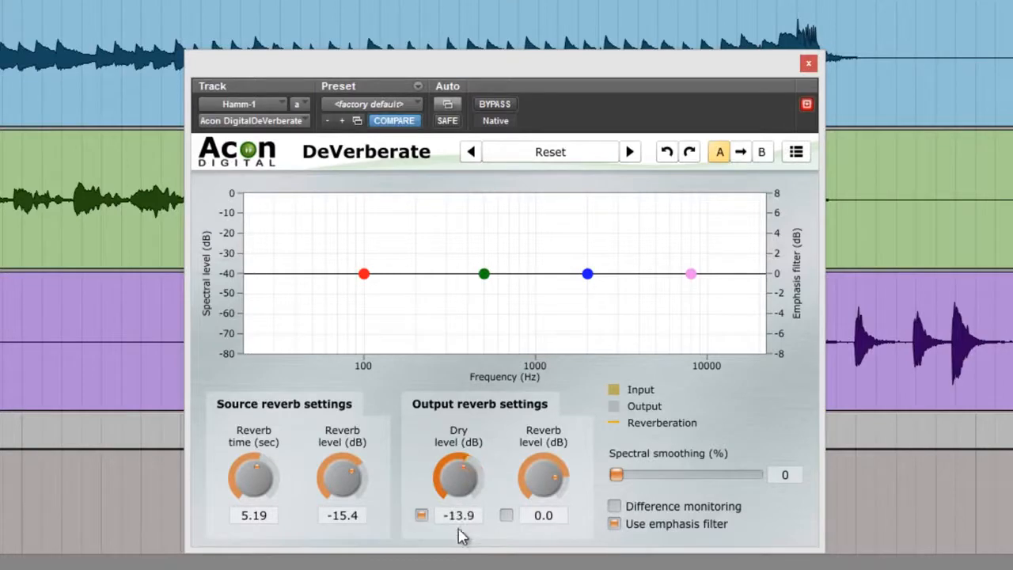
Adjust Hamm-1's output reverb settings to a dry level of -0.3 dB and a reverb level of -4.3 dB
drag(459, 569, 464, 524)
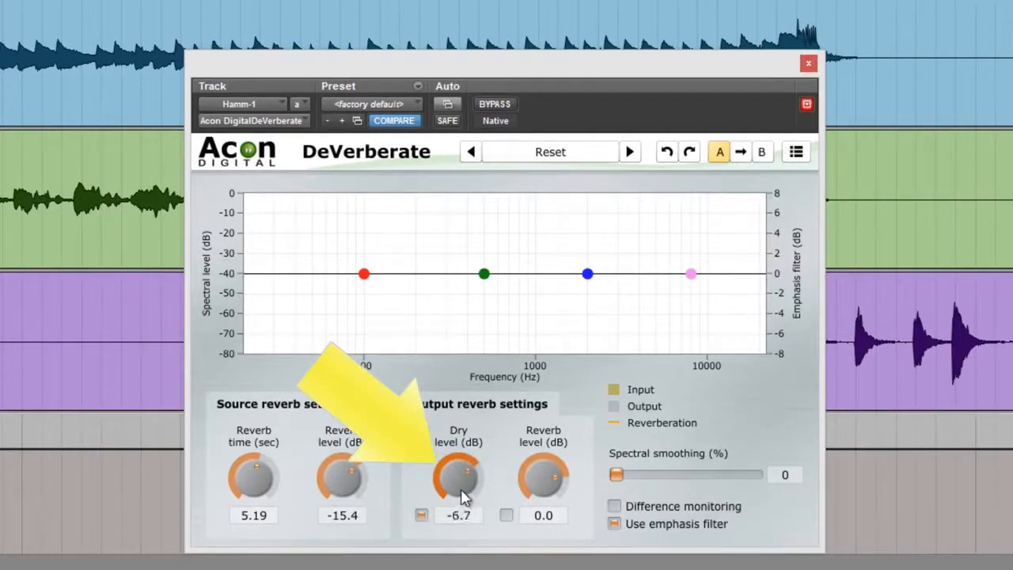
drag(467, 479, 464, 475)
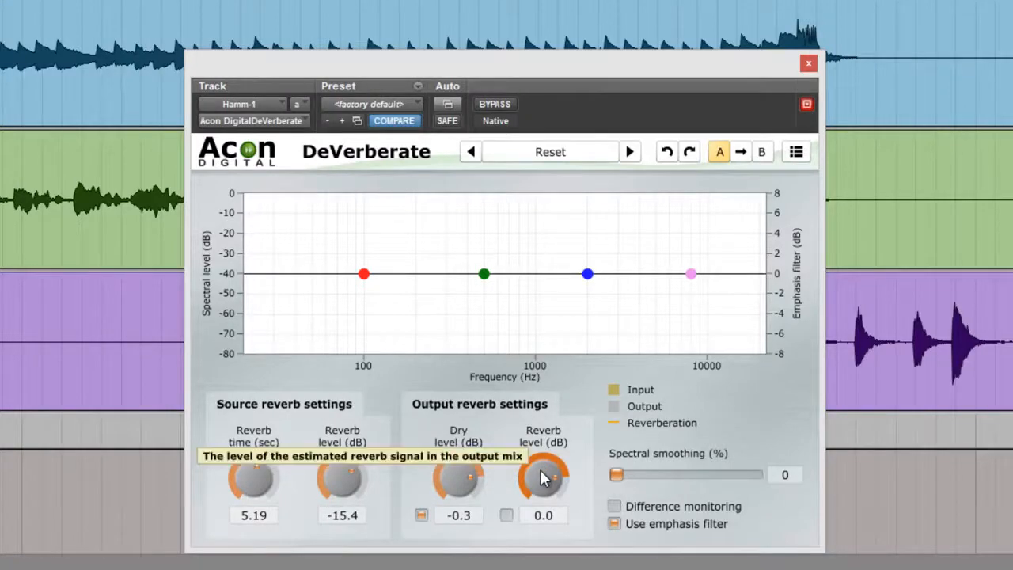
drag(543, 477, 543, 488)
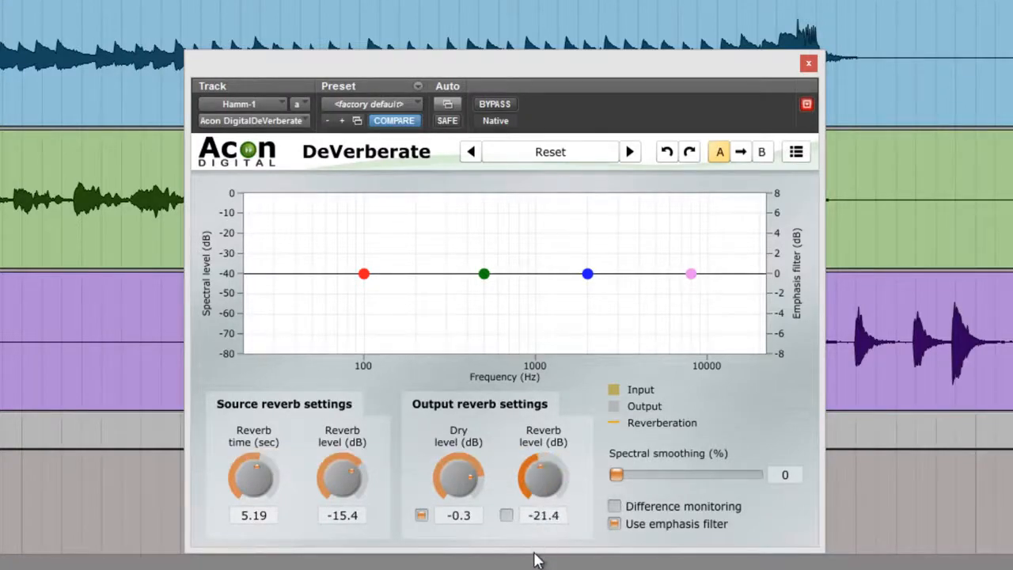
drag(535, 535, 544, 494)
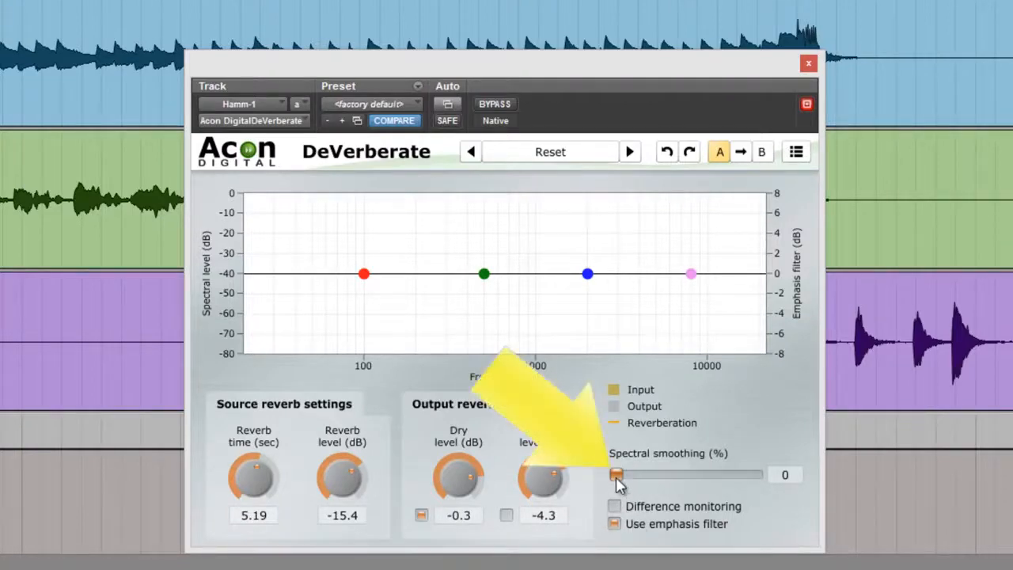
Try out the spectral smoothing amount and switch the emphasis filter off and on, leaving smoothing at 0% and the filter enabled
mouse_move(634, 476)
mouse_down()
mouse_move(754, 476)
mouse_move(768, 486)
mouse_move(638, 472)
mouse_up()
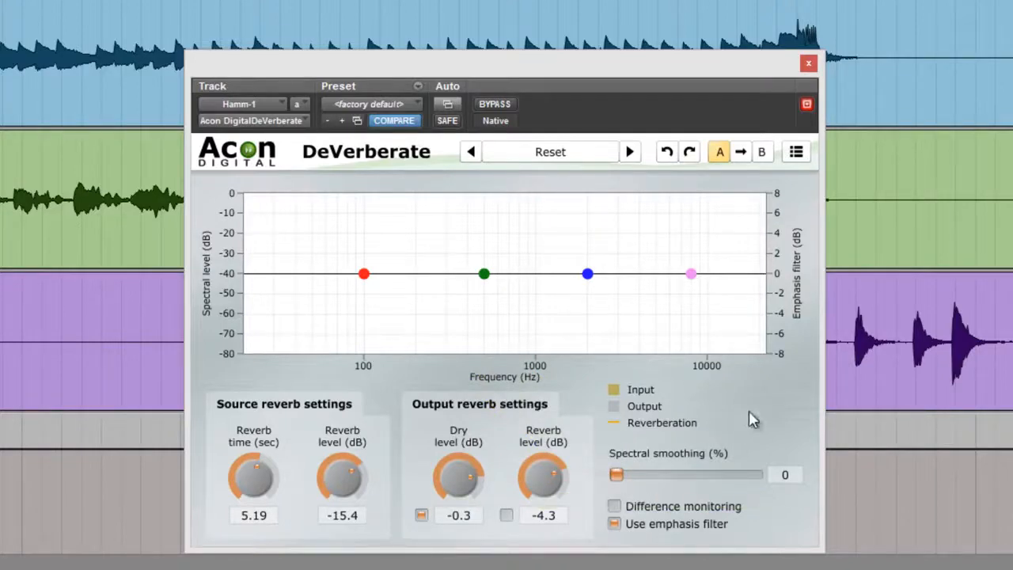
click(615, 524)
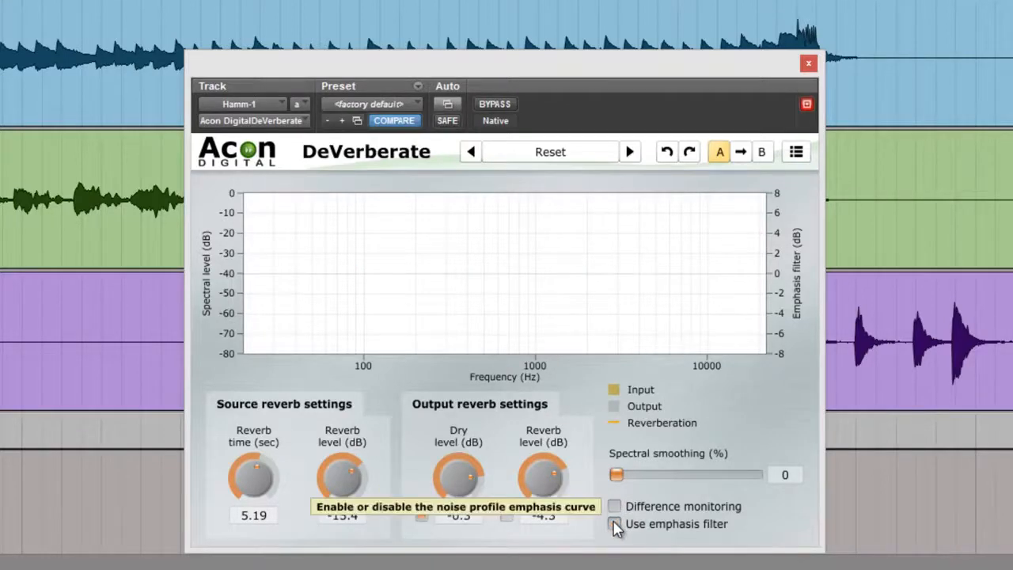
click(615, 525)
click(615, 524)
click(615, 524)
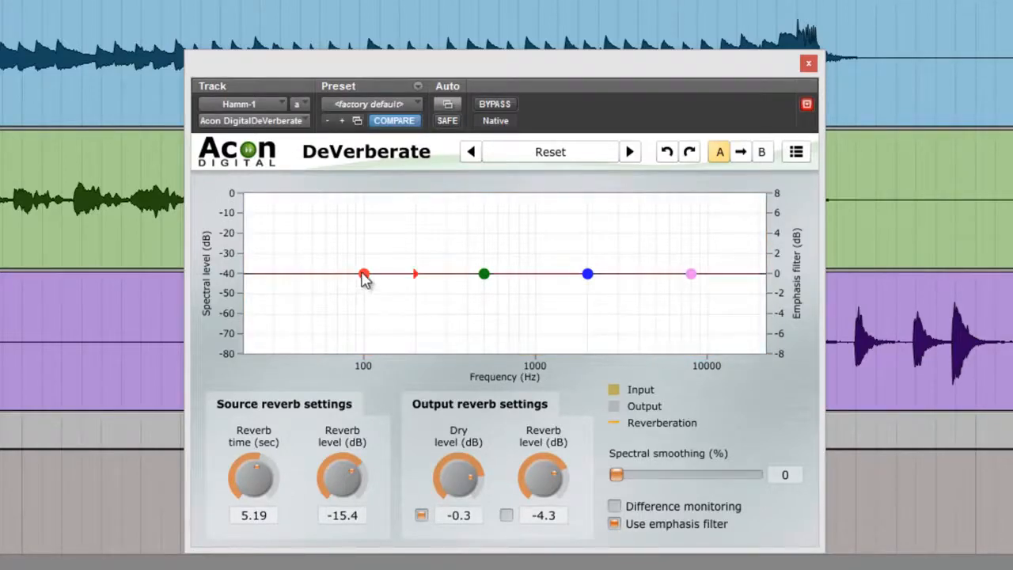
Try out the emphasis filter by raising or lowering each of its four bands on Hamm-1, resetting every band to its default
drag(363, 274, 374, 311)
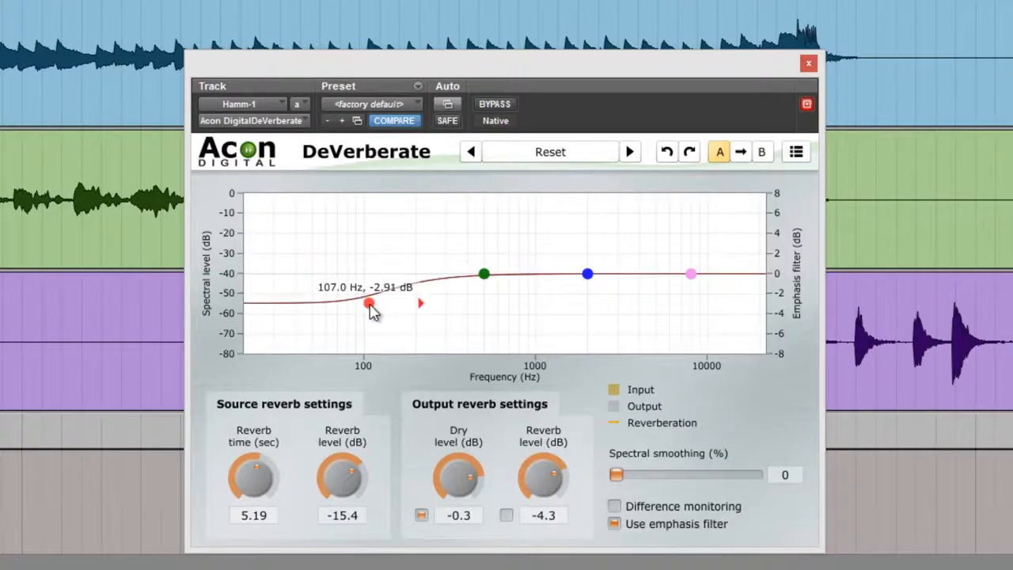
double_click(369, 304)
drag(483, 276, 493, 251)
double_click(494, 251)
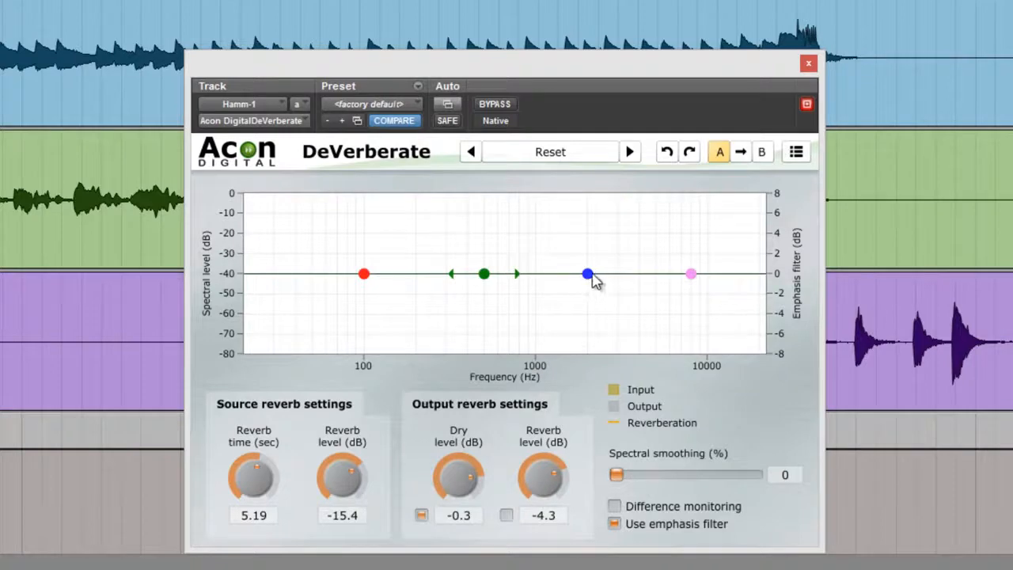
drag(594, 278, 594, 312)
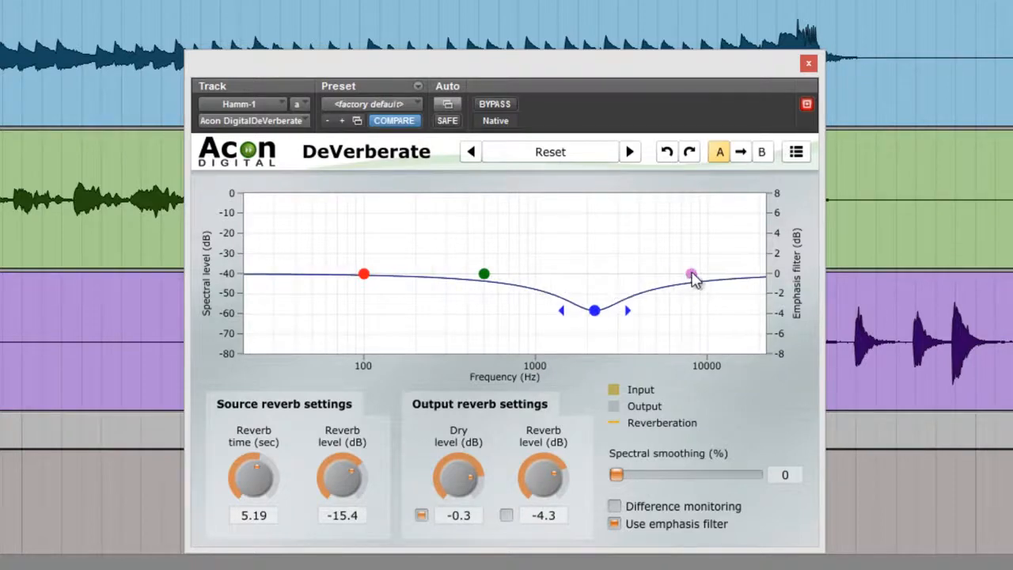
drag(692, 278, 686, 240)
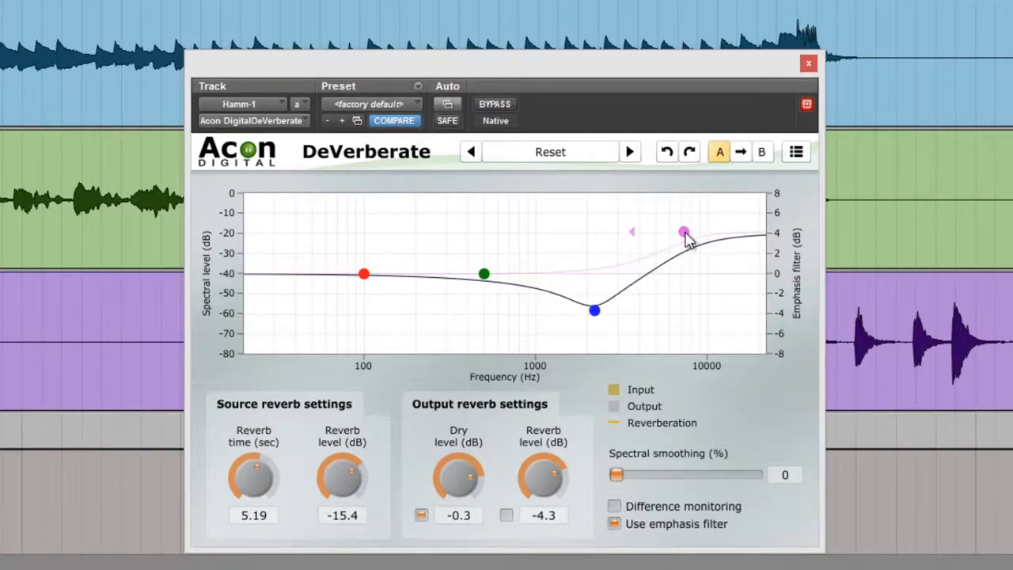
double_click(685, 234)
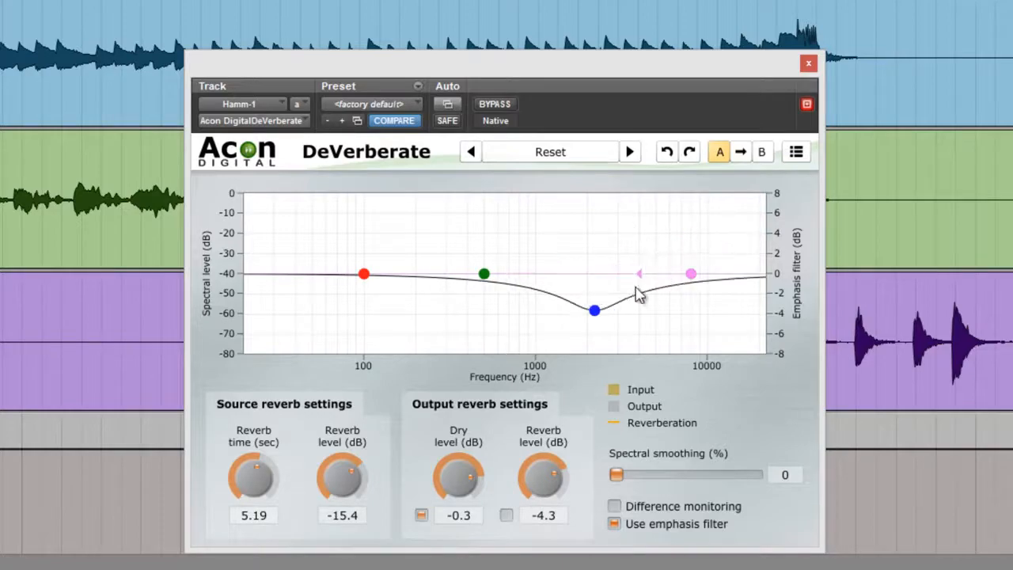
double_click(595, 311)
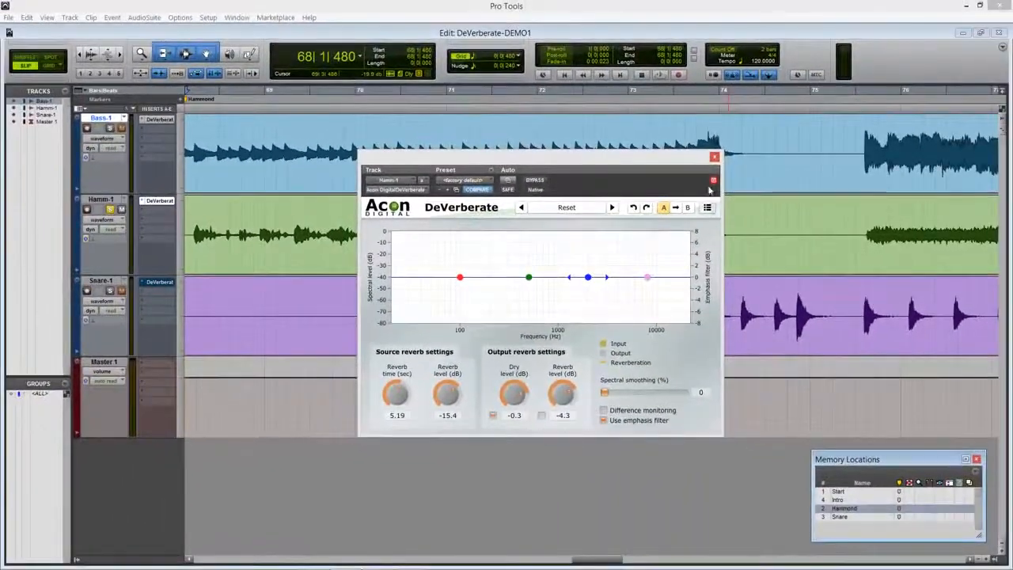
Close the Hamm-1 plug-in window, recall the Snare memory location and open DeVerberate on Snare-1
click(714, 156)
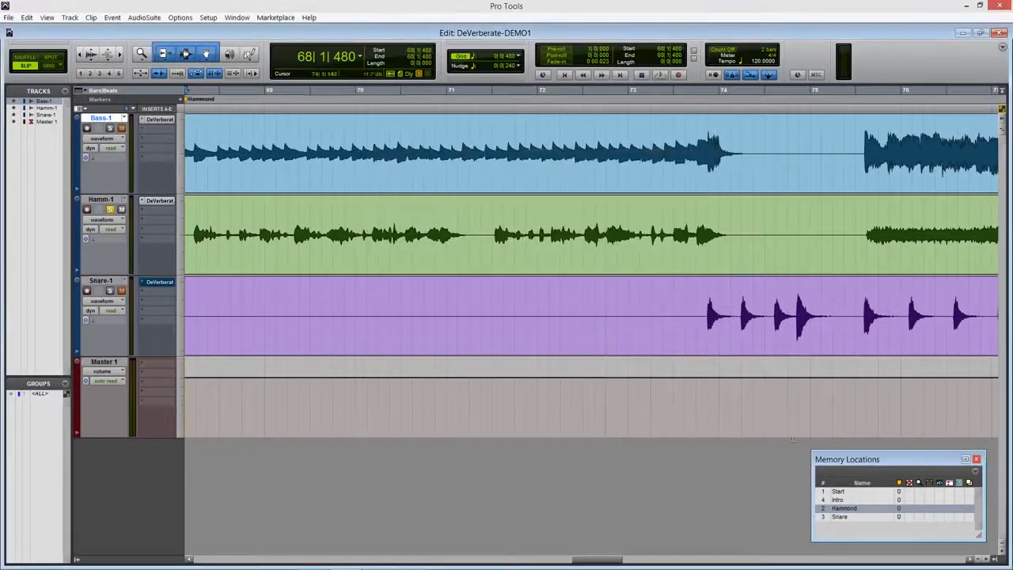
click(841, 516)
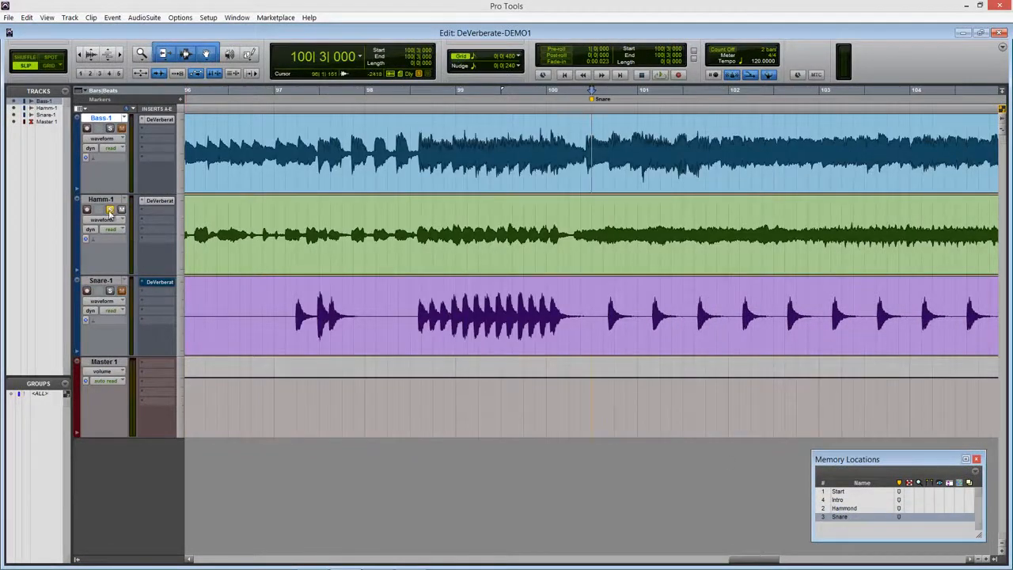
click(160, 282)
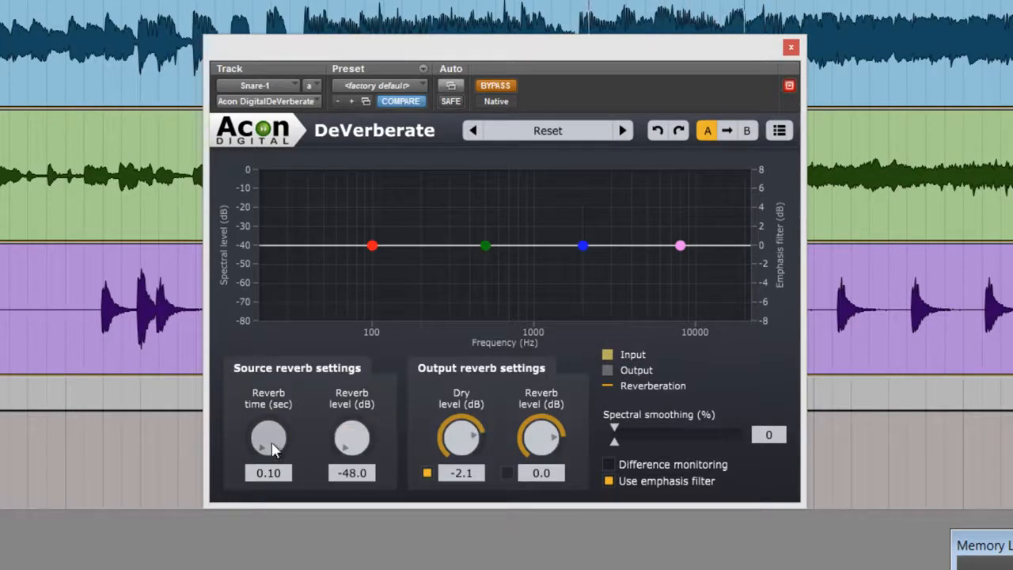
Set Snare-1's source reverb time to 4.52 sec and reverb level to -18.8 dB, and take DeVerberate out of bypass
drag(272, 449, 301, 340)
drag(352, 437, 361, 353)
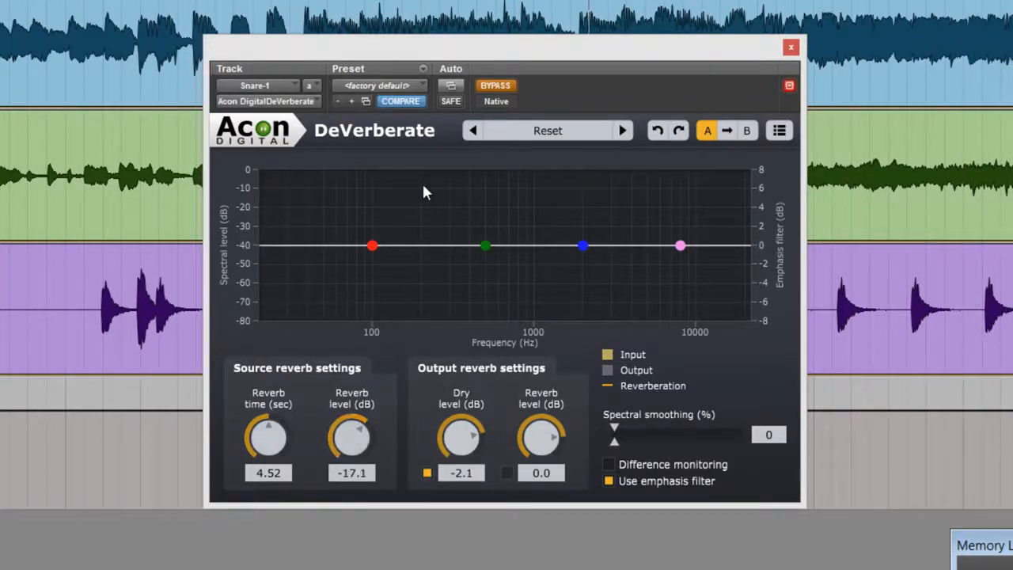
click(499, 88)
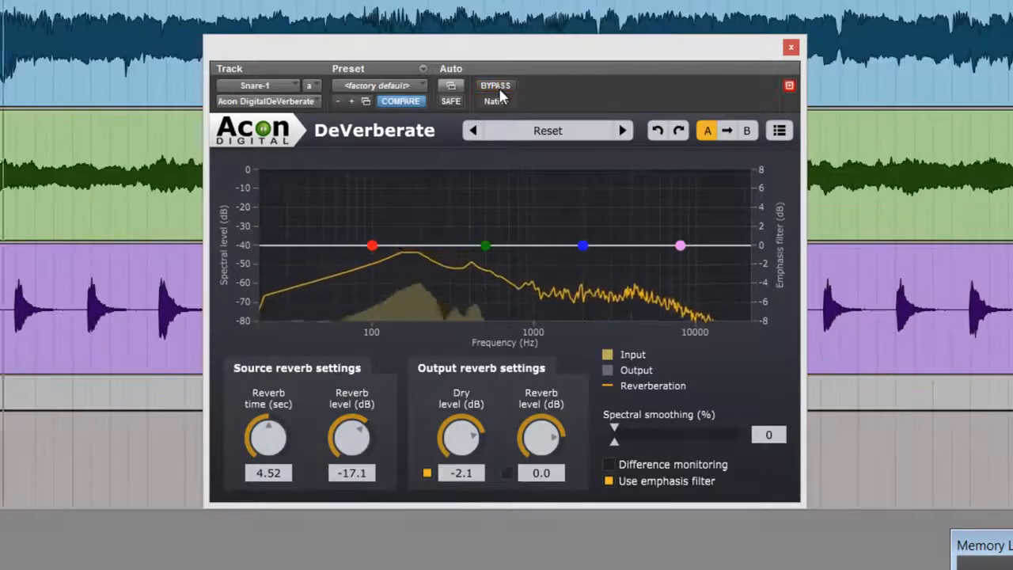
mouse_move(351, 443)
mouse_down()
mouse_move(344, 467)
mouse_move(348, 448)
mouse_up()
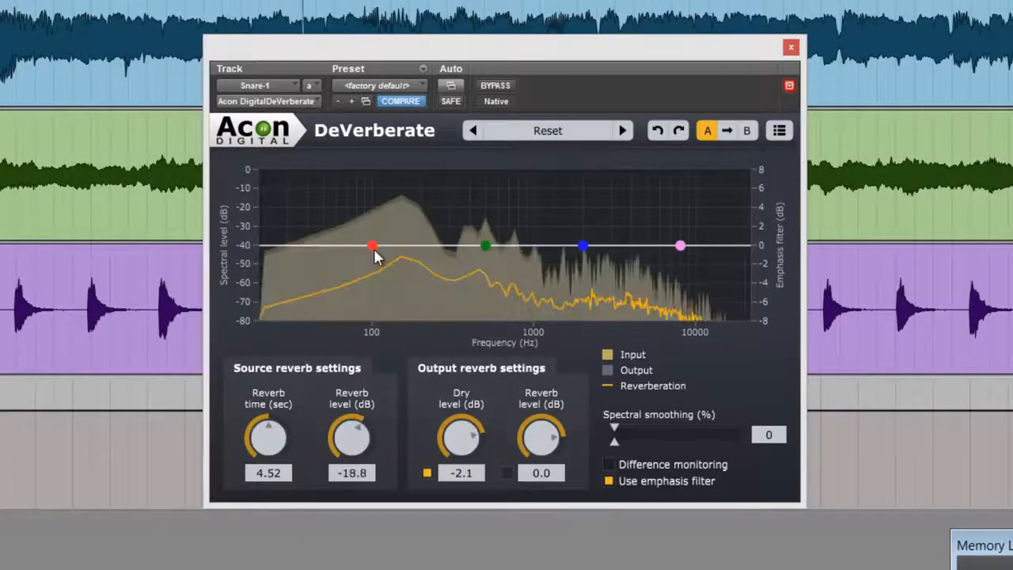
Try boosting the low emphasis band to about 6.7 dB near 1826 Hz and cutting the high band during playback, resetting both
drag(374, 248, 578, 184)
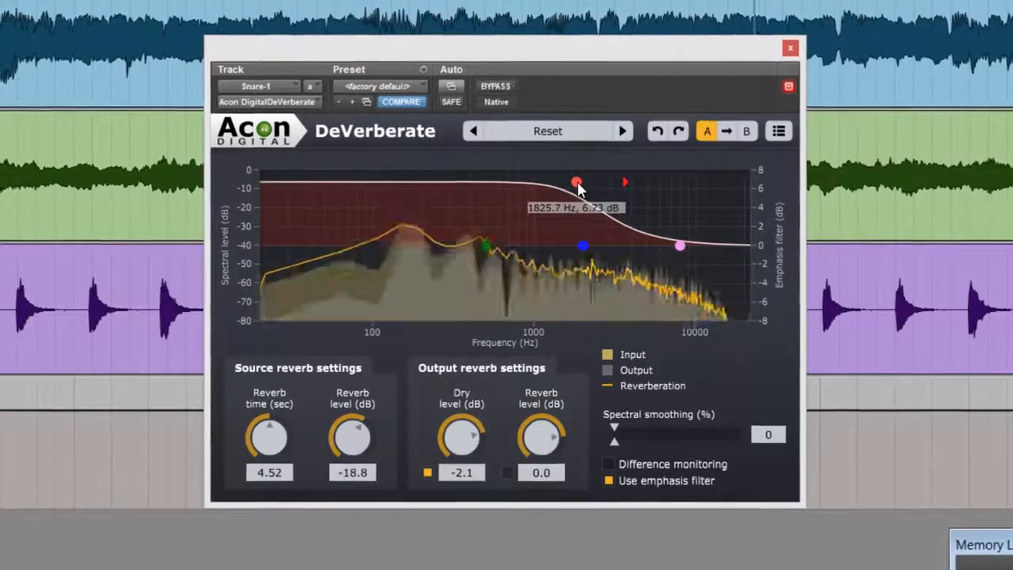
drag(578, 186, 383, 196)
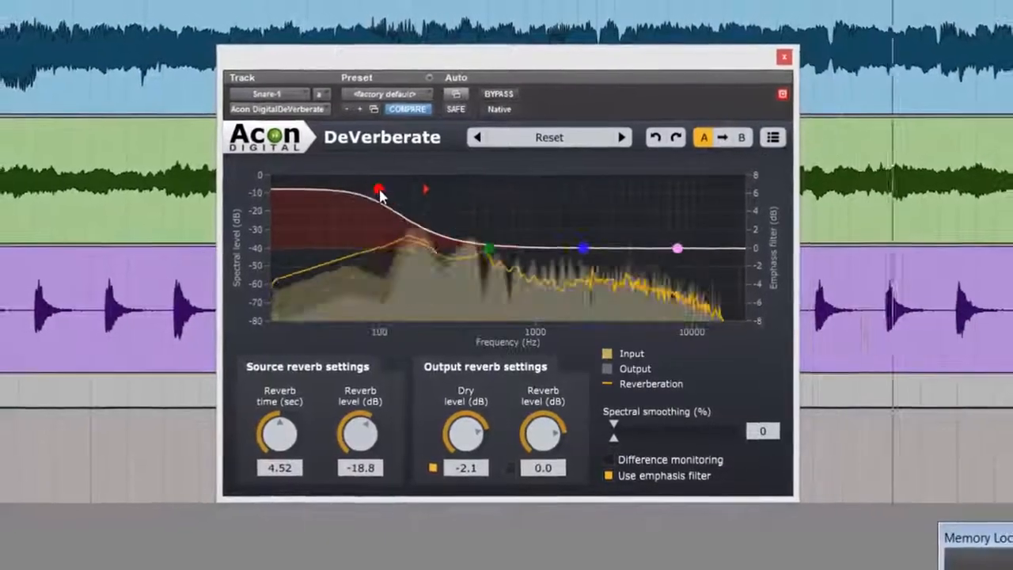
double_click(382, 192)
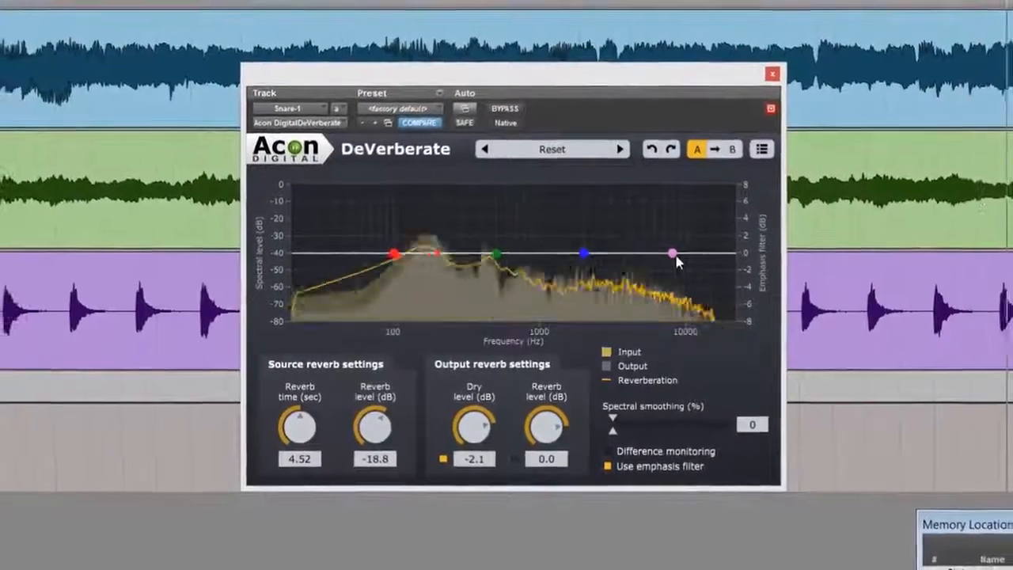
drag(675, 250, 662, 301)
double_click(662, 301)
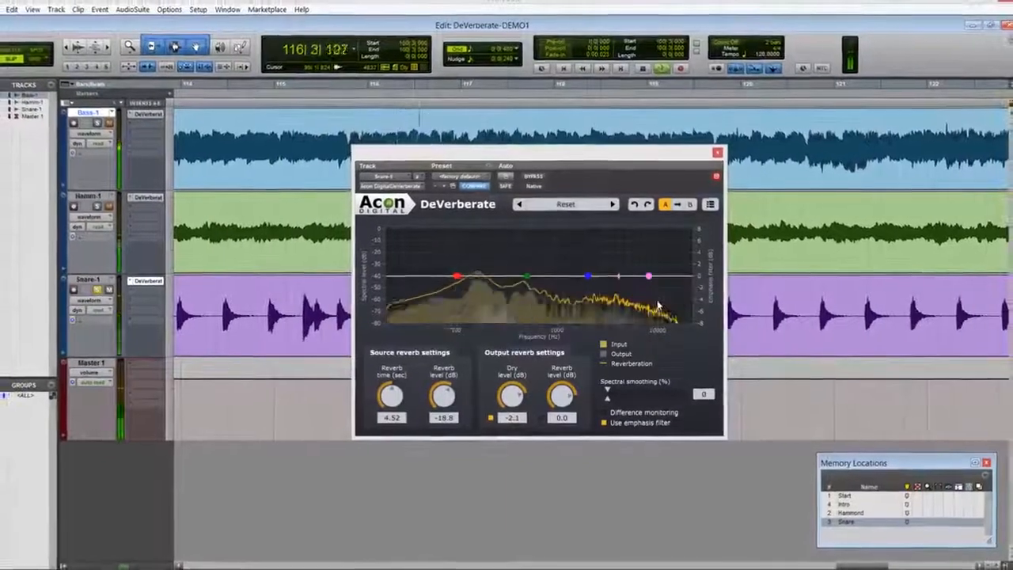